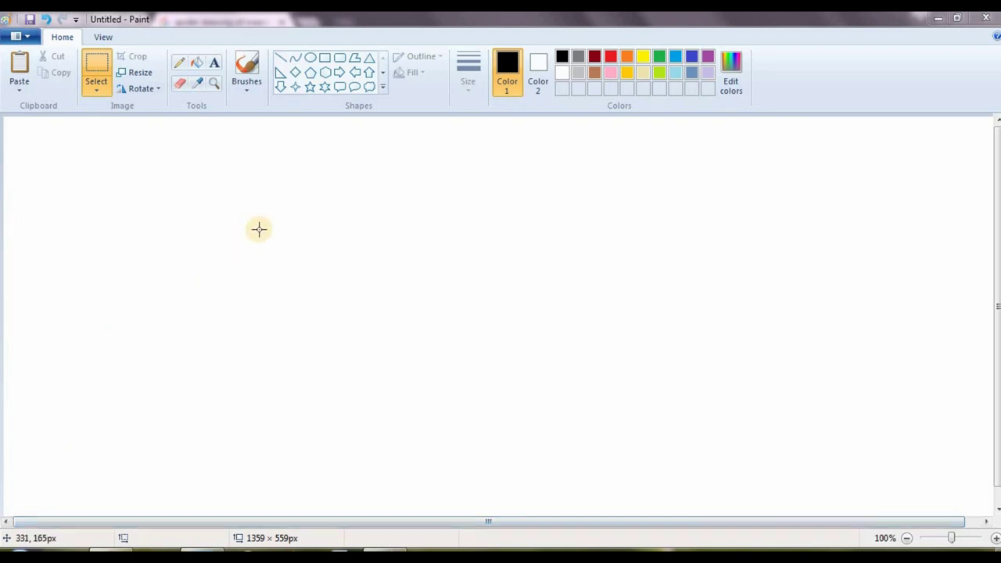
Using a black brush at the second-thinnest size, draw two curved cow horns joined by the wavy top of the head
{"action": "left_click", "coordinate": [250, 69]}
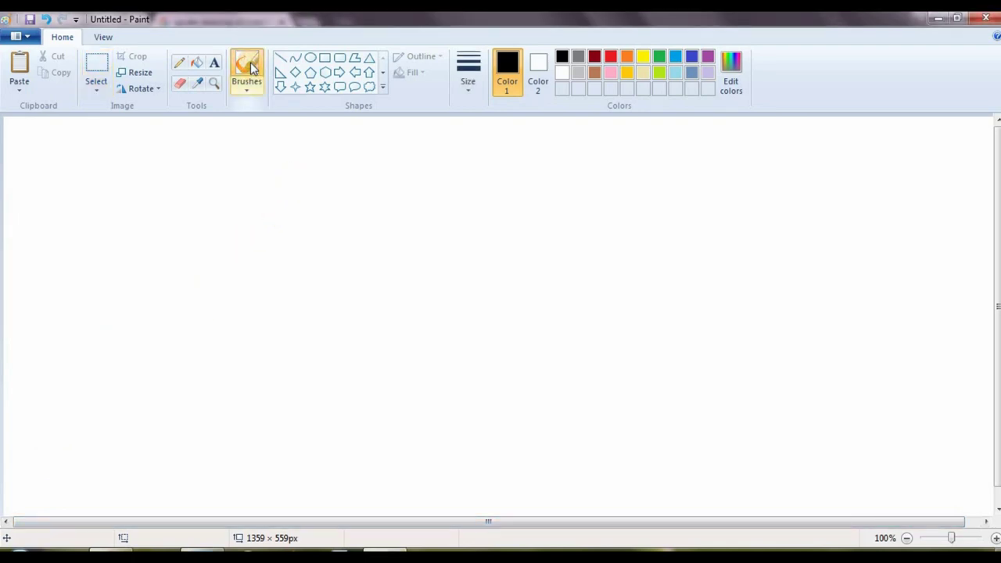
{"action": "left_click", "coordinate": [462, 71]}
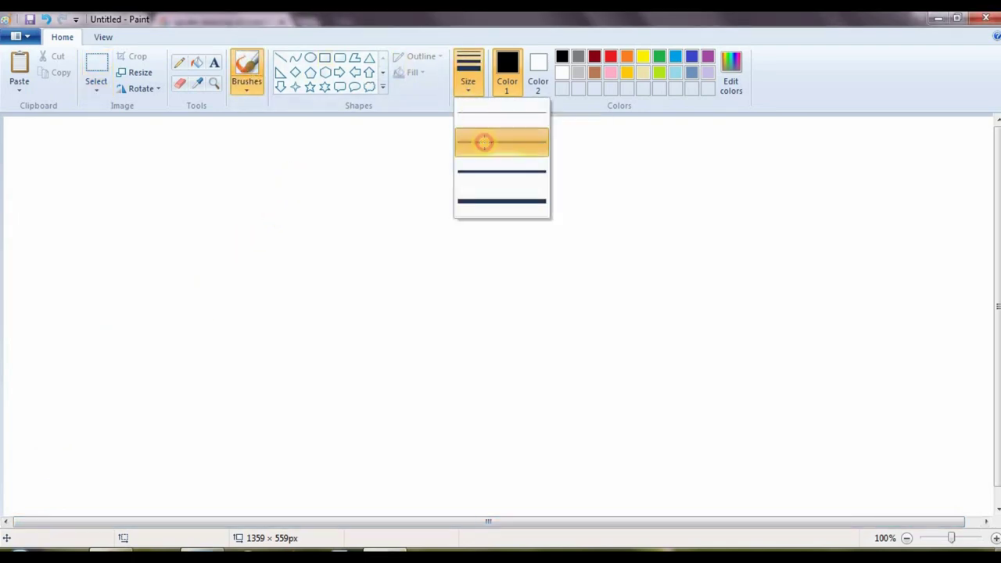
{"action": "left_click", "coordinate": [483, 141]}
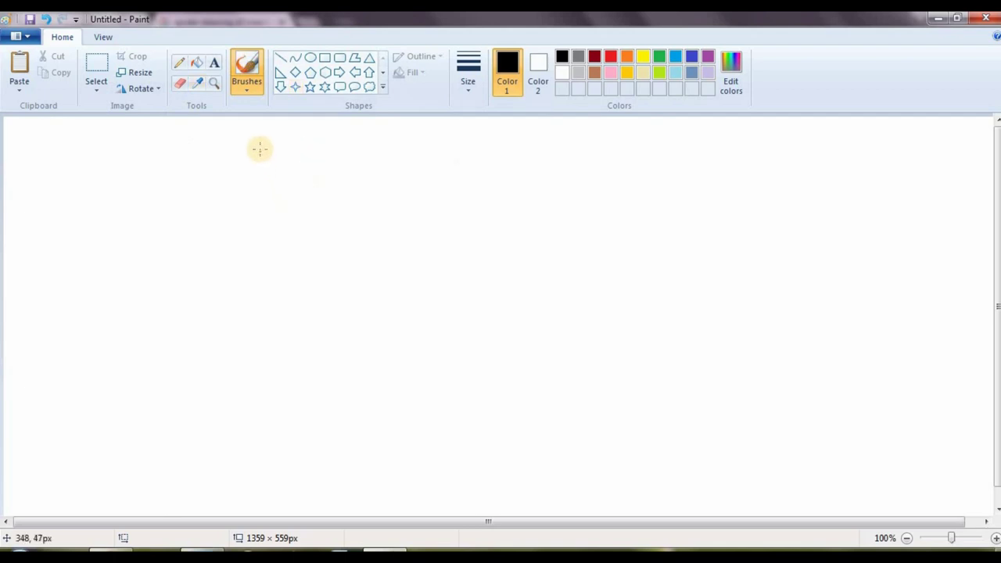
{"action": "mouse_move", "coordinate": [260, 153]}
{"action": "left_mouse_down"}
{"action": "mouse_move", "coordinate": [295, 176]}
{"action": "mouse_move", "coordinate": [260, 149]}
{"action": "mouse_move", "coordinate": [265, 186]}
{"action": "mouse_move", "coordinate": [293, 193]}
{"action": "mouse_move", "coordinate": [313, 169]}
{"action": "left_mouse_up"}
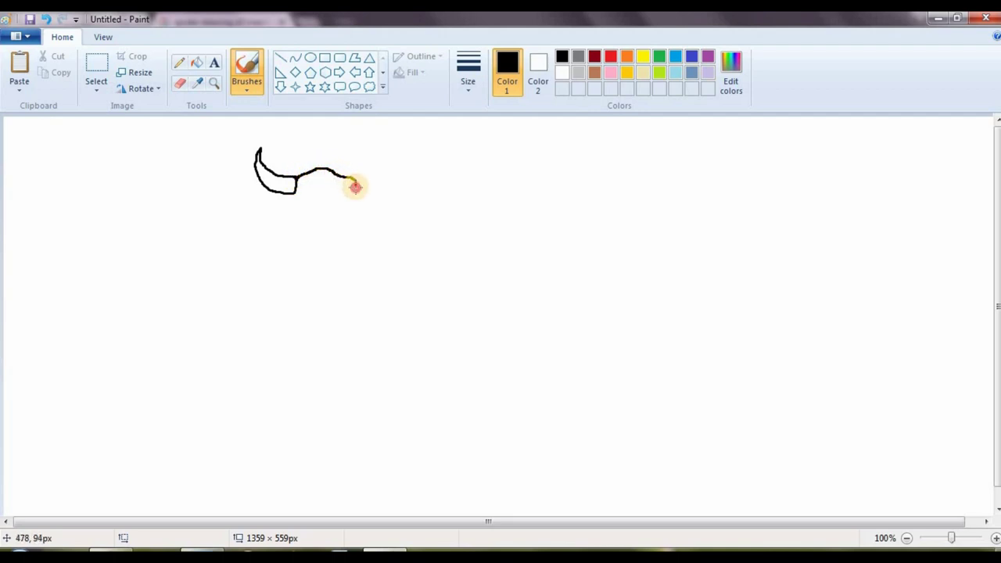
{"action": "mouse_move", "coordinate": [356, 191]}
{"action": "left_mouse_down"}
{"action": "mouse_move", "coordinate": [364, 197]}
{"action": "mouse_move", "coordinate": [378, 171]}
{"action": "left_mouse_up"}
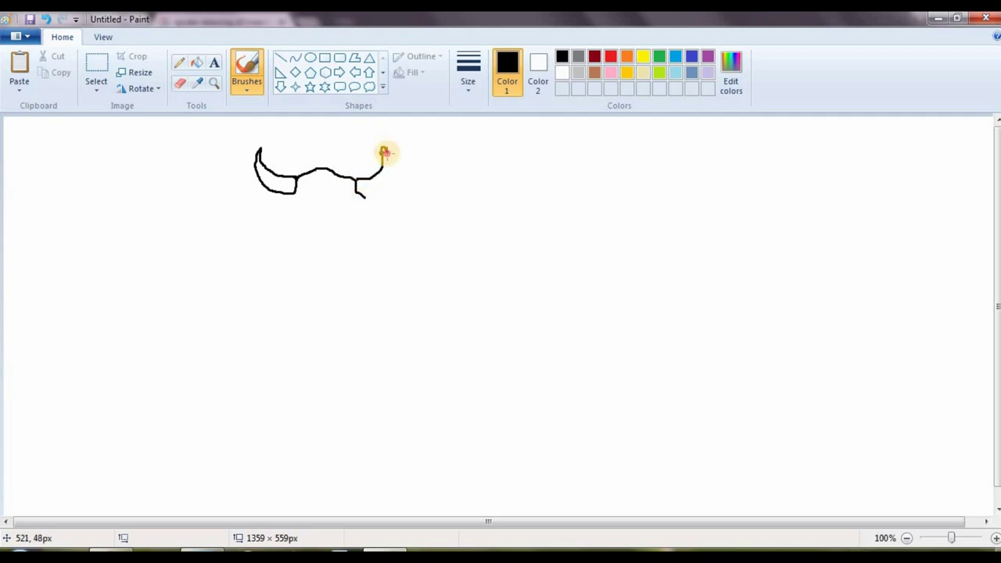
{"action": "mouse_move", "coordinate": [389, 163]}
{"action": "left_mouse_down"}
{"action": "mouse_move", "coordinate": [389, 177]}
{"action": "mouse_move", "coordinate": [358, 193]}
{"action": "left_mouse_up"}
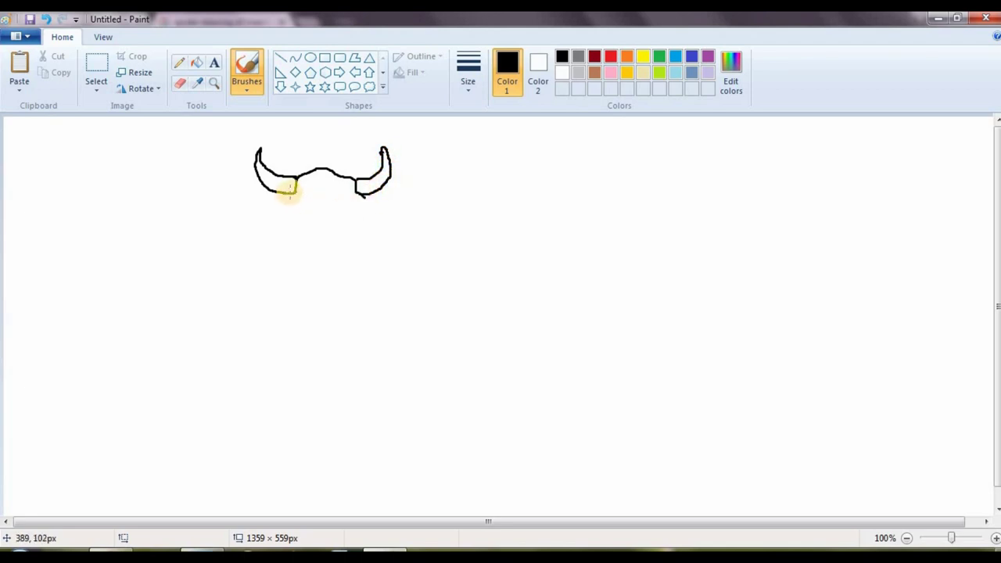
Draw the cow's face below the horns: two ears with inner lines, eyes, nose-bridge lines, cheeks, and a muzzle with nostrils and chin
{"action": "mouse_move", "coordinate": [285, 197]}
{"action": "left_mouse_down"}
{"action": "mouse_move", "coordinate": [232, 203]}
{"action": "mouse_move", "coordinate": [262, 222]}
{"action": "left_mouse_up"}
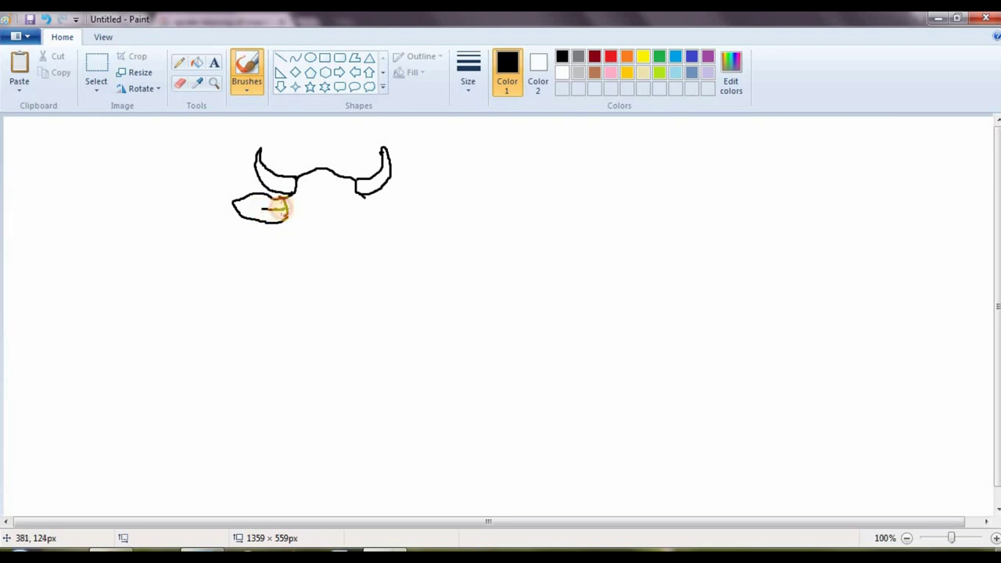
{"action": "left_click_drag", "start_coordinate": [274, 202], "coordinate": [258, 213]}
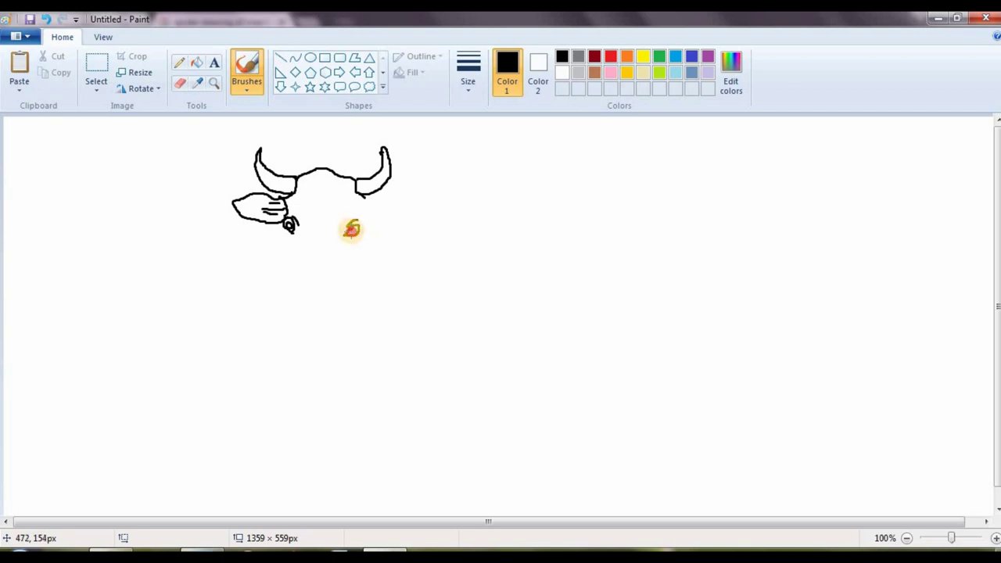
{"action": "left_click_drag", "start_coordinate": [341, 230], "coordinate": [328, 266]}
{"action": "mouse_move", "coordinate": [303, 233]}
{"action": "left_mouse_down"}
{"action": "mouse_move", "coordinate": [304, 259]}
{"action": "mouse_move", "coordinate": [288, 241]}
{"action": "mouse_move", "coordinate": [293, 308]}
{"action": "left_mouse_up"}
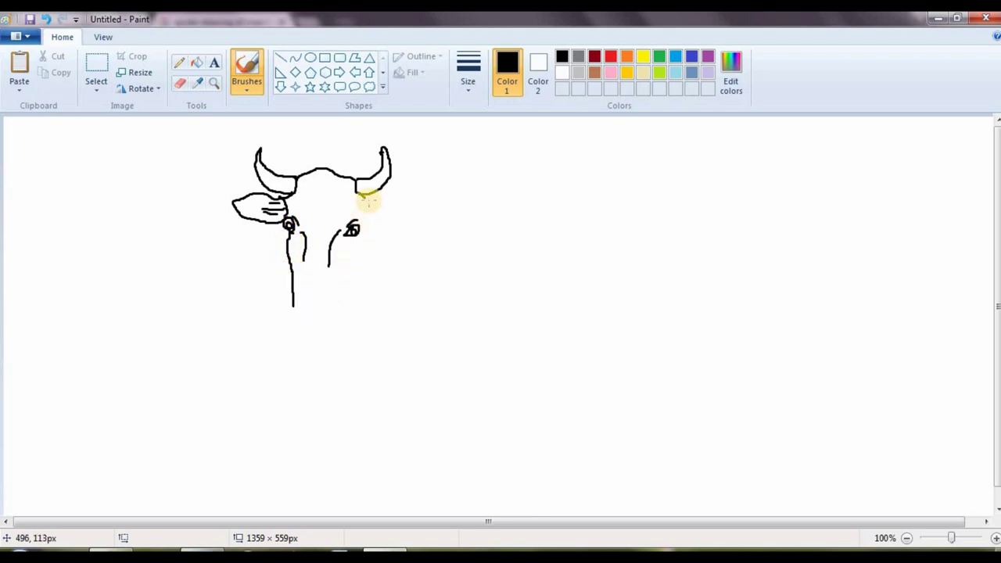
{"action": "mouse_move", "coordinate": [365, 190]}
{"action": "left_mouse_down"}
{"action": "mouse_move", "coordinate": [358, 226]}
{"action": "mouse_move", "coordinate": [398, 215]}
{"action": "mouse_move", "coordinate": [377, 200]}
{"action": "mouse_move", "coordinate": [357, 206]}
{"action": "mouse_move", "coordinate": [377, 211]}
{"action": "mouse_move", "coordinate": [361, 225]}
{"action": "mouse_move", "coordinate": [364, 253]}
{"action": "mouse_move", "coordinate": [344, 307]}
{"action": "mouse_move", "coordinate": [293, 309]}
{"action": "mouse_move", "coordinate": [299, 283]}
{"action": "mouse_move", "coordinate": [328, 282]}
{"action": "mouse_move", "coordinate": [341, 297]}
{"action": "mouse_move", "coordinate": [341, 307]}
{"action": "mouse_move", "coordinate": [302, 317]}
{"action": "mouse_move", "coordinate": [335, 312]}
{"action": "mouse_move", "coordinate": [299, 293]}
{"action": "mouse_move", "coordinate": [332, 299]}
{"action": "left_mouse_up"}
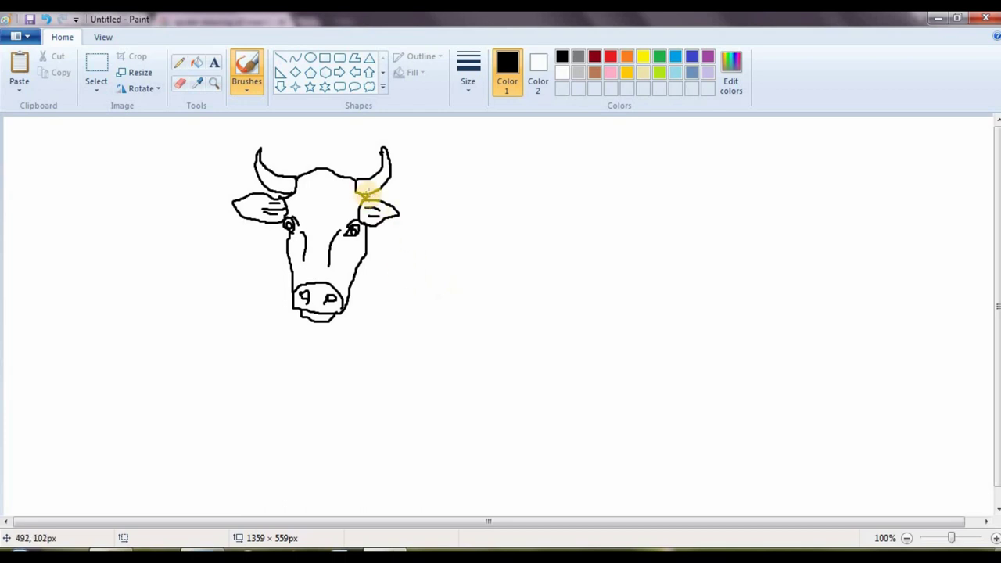
Draw the cow's long back line from the head, the hanging tufted tail, and the rump contour down to the hock
{"action": "mouse_move", "coordinate": [369, 195]}
{"action": "left_mouse_down"}
{"action": "mouse_move", "coordinate": [472, 204]}
{"action": "mouse_move", "coordinate": [648, 196]}
{"action": "mouse_move", "coordinate": [697, 218]}
{"action": "mouse_move", "coordinate": [732, 275]}
{"action": "mouse_move", "coordinate": [731, 382]}
{"action": "mouse_move", "coordinate": [712, 266]}
{"action": "left_mouse_up"}
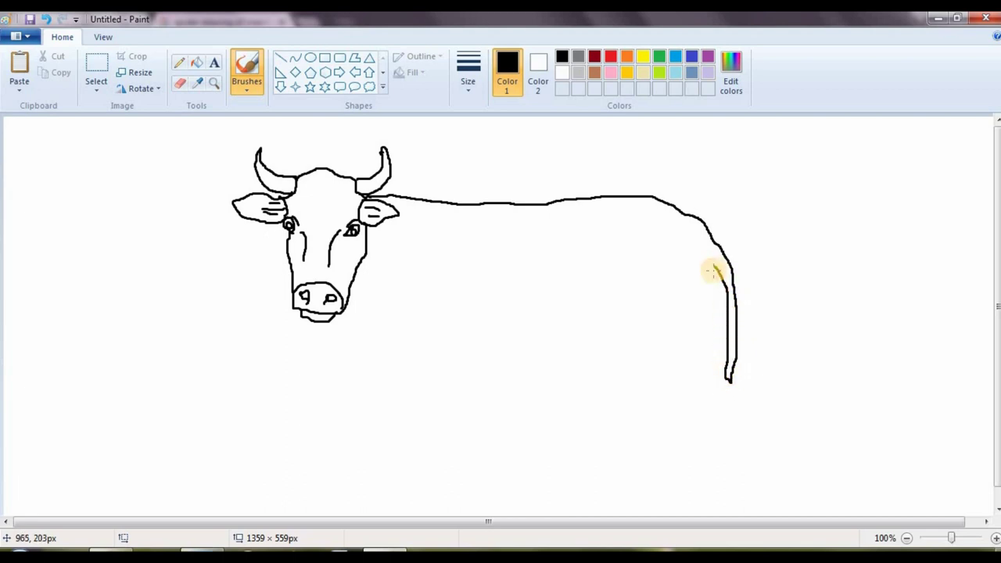
{"action": "mouse_move", "coordinate": [725, 376]}
{"action": "left_mouse_down"}
{"action": "mouse_move", "coordinate": [728, 417]}
{"action": "mouse_move", "coordinate": [727, 380]}
{"action": "mouse_move", "coordinate": [727, 403]}
{"action": "mouse_move", "coordinate": [738, 398]}
{"action": "left_mouse_up"}
{"action": "left_click_drag", "start_coordinate": [715, 235], "coordinate": [689, 376]}
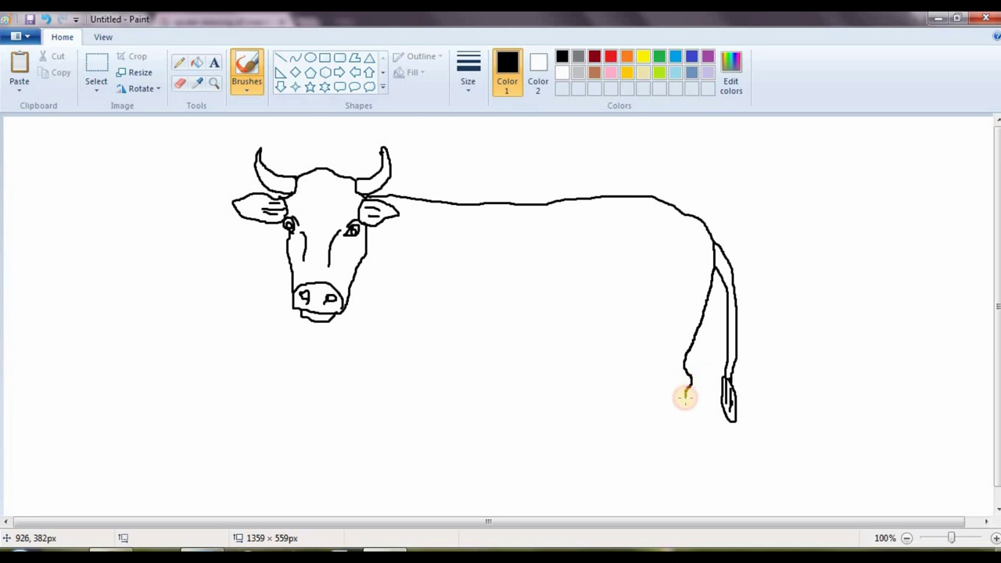
Draw the lower parts and inner contours of both hind legs, with hooves and the curve where the near leg meets the belly
{"action": "mouse_move", "coordinate": [686, 397]}
{"action": "left_mouse_down"}
{"action": "mouse_move", "coordinate": [680, 468]}
{"action": "mouse_move", "coordinate": [660, 486]}
{"action": "mouse_move", "coordinate": [636, 484]}
{"action": "mouse_move", "coordinate": [674, 471]}
{"action": "left_mouse_up"}
{"action": "left_click_drag", "start_coordinate": [662, 407], "coordinate": [651, 458]}
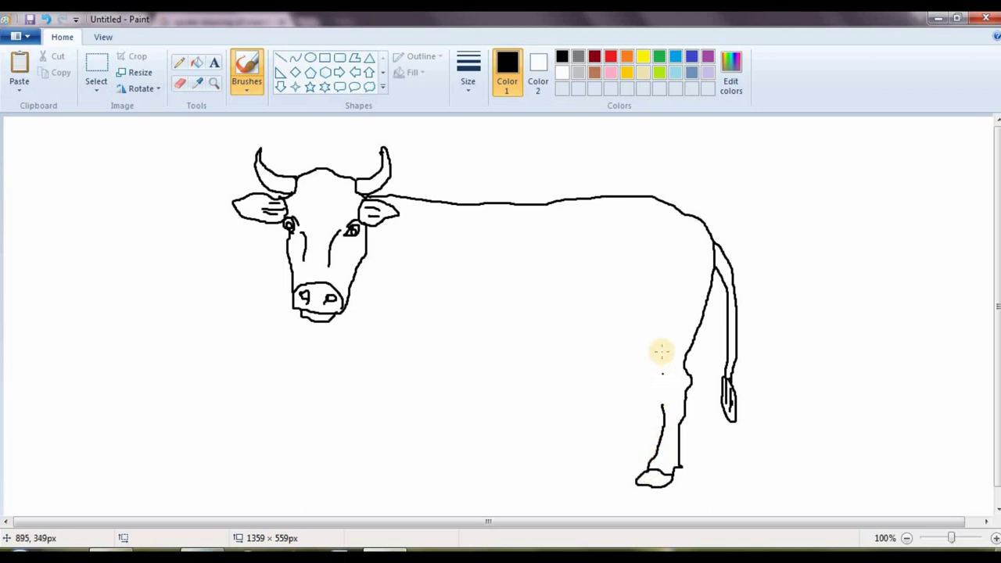
{"action": "mouse_move", "coordinate": [608, 345]}
{"action": "left_mouse_down"}
{"action": "mouse_move", "coordinate": [634, 342]}
{"action": "mouse_move", "coordinate": [663, 406]}
{"action": "left_mouse_up"}
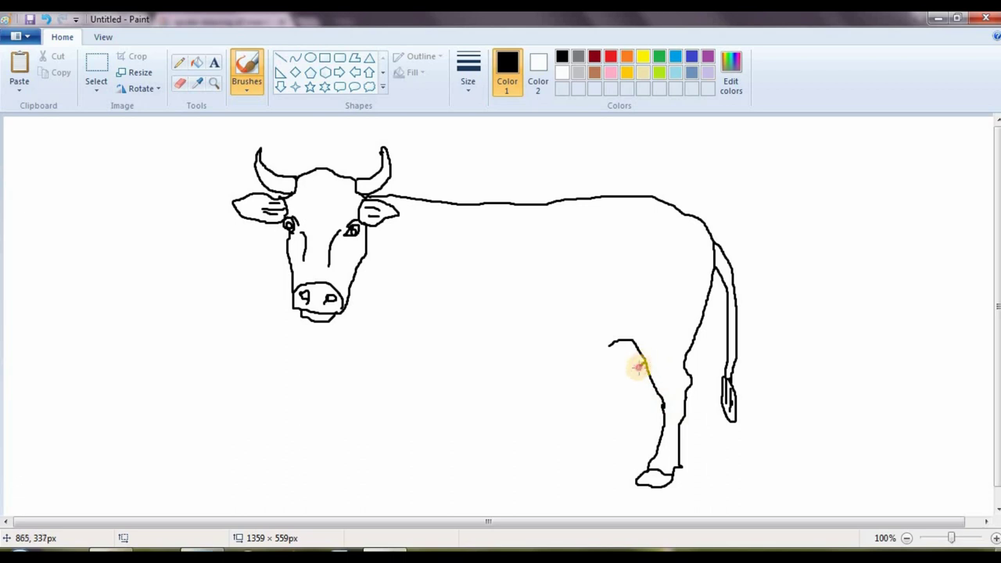
{"action": "mouse_move", "coordinate": [639, 367]}
{"action": "left_mouse_down"}
{"action": "mouse_move", "coordinate": [631, 453]}
{"action": "mouse_move", "coordinate": [648, 453]}
{"action": "mouse_move", "coordinate": [661, 402]}
{"action": "mouse_move", "coordinate": [649, 455]}
{"action": "mouse_move", "coordinate": [629, 451]}
{"action": "mouse_move", "coordinate": [621, 467]}
{"action": "mouse_move", "coordinate": [648, 450]}
{"action": "left_mouse_up"}
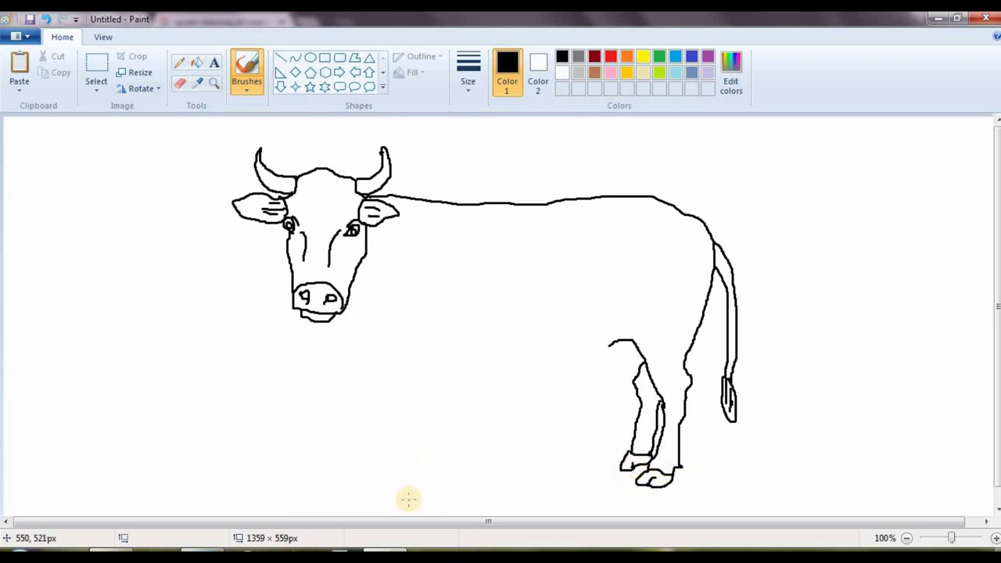
Draw both front legs with hooves and close the body outline with the chest, belly line and udder
{"action": "left_click_drag", "start_coordinate": [406, 496], "coordinate": [398, 506]}
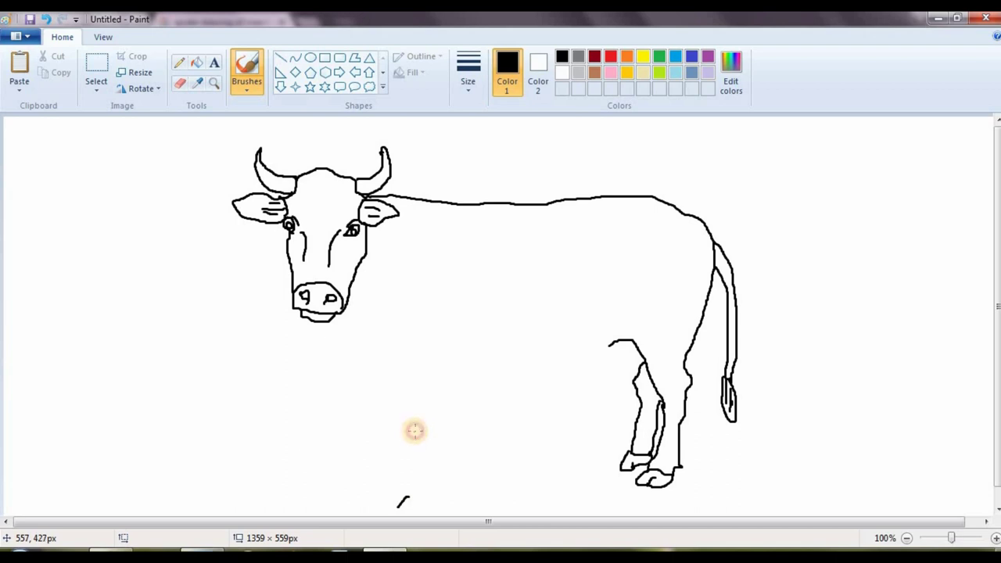
{"action": "mouse_move", "coordinate": [414, 430]}
{"action": "left_mouse_down"}
{"action": "mouse_move", "coordinate": [420, 449]}
{"action": "mouse_move", "coordinate": [404, 496]}
{"action": "left_mouse_up"}
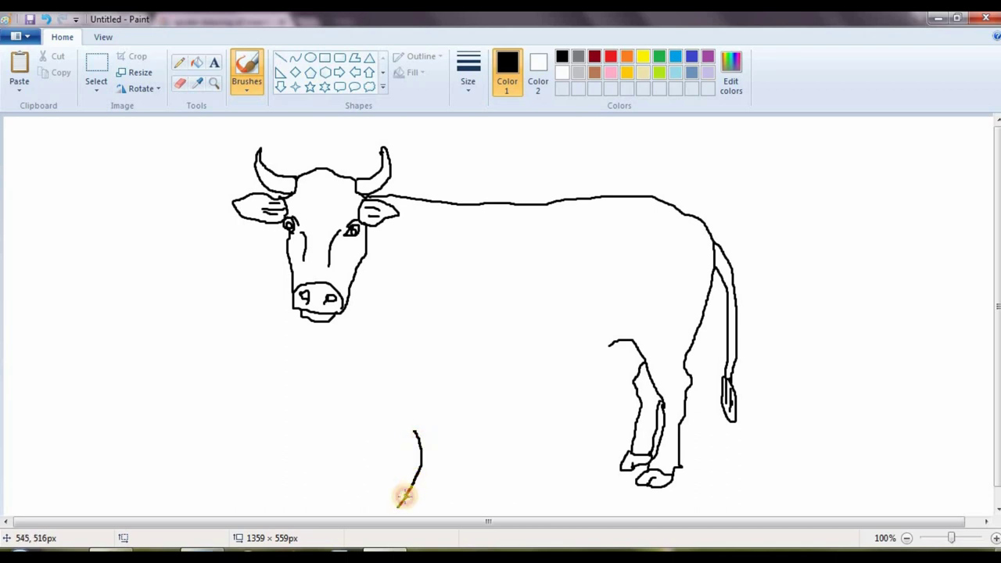
{"action": "mouse_move", "coordinate": [445, 435]}
{"action": "left_mouse_down"}
{"action": "mouse_move", "coordinate": [440, 490]}
{"action": "mouse_move", "coordinate": [405, 496]}
{"action": "mouse_move", "coordinate": [398, 510]}
{"action": "mouse_move", "coordinate": [416, 498]}
{"action": "mouse_move", "coordinate": [433, 510]}
{"action": "mouse_move", "coordinate": [445, 422]}
{"action": "left_mouse_up"}
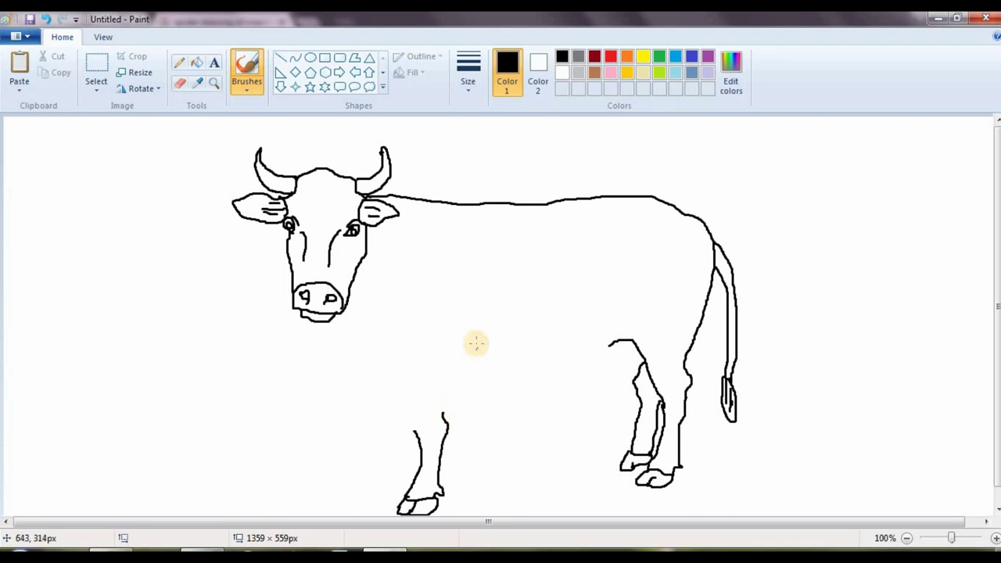
{"action": "left_click_drag", "start_coordinate": [477, 321], "coordinate": [442, 419]}
{"action": "mouse_move", "coordinate": [388, 358]}
{"action": "left_mouse_down"}
{"action": "mouse_move", "coordinate": [405, 367]}
{"action": "mouse_move", "coordinate": [414, 430]}
{"action": "left_mouse_up"}
{"action": "mouse_move", "coordinate": [403, 391]}
{"action": "left_mouse_down"}
{"action": "mouse_move", "coordinate": [392, 466]}
{"action": "mouse_move", "coordinate": [368, 485]}
{"action": "mouse_move", "coordinate": [355, 483]}
{"action": "mouse_move", "coordinate": [382, 429]}
{"action": "mouse_move", "coordinate": [372, 397]}
{"action": "left_mouse_up"}
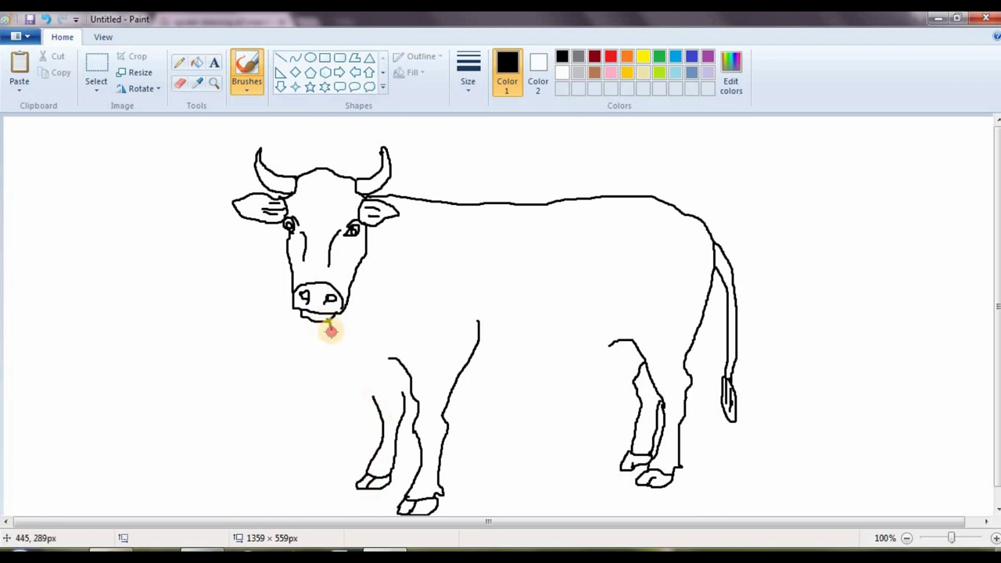
{"action": "mouse_move", "coordinate": [331, 331]}
{"action": "left_mouse_down"}
{"action": "mouse_move", "coordinate": [348, 387]}
{"action": "mouse_move", "coordinate": [373, 394]}
{"action": "mouse_move", "coordinate": [465, 377]}
{"action": "mouse_move", "coordinate": [555, 383]}
{"action": "mouse_move", "coordinate": [623, 339]}
{"action": "mouse_move", "coordinate": [599, 356]}
{"action": "mouse_move", "coordinate": [598, 379]}
{"action": "mouse_move", "coordinate": [612, 365]}
{"action": "mouse_move", "coordinate": [609, 379]}
{"action": "mouse_move", "coordinate": [619, 366]}
{"action": "mouse_move", "coordinate": [642, 364]}
{"action": "left_mouse_up"}
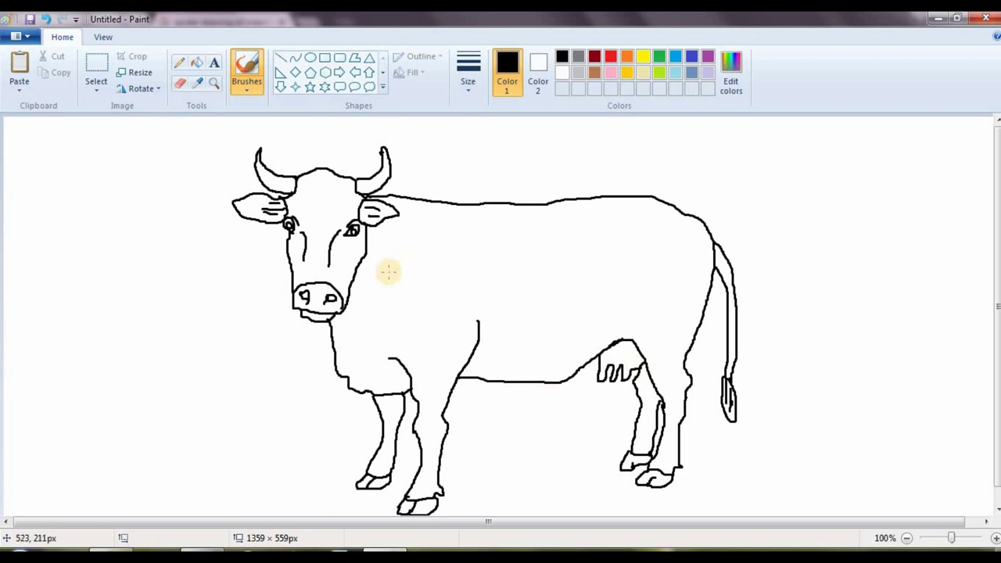
Outline six irregular coat patches on the cow's body: two along the back and one each on the thigh, belly, shoulder and neck
{"action": "mouse_move", "coordinate": [472, 205]}
{"action": "left_mouse_down"}
{"action": "mouse_move", "coordinate": [456, 219]}
{"action": "mouse_move", "coordinate": [476, 247]}
{"action": "mouse_move", "coordinate": [480, 287]}
{"action": "mouse_move", "coordinate": [529, 274]}
{"action": "mouse_move", "coordinate": [565, 210]}
{"action": "mouse_move", "coordinate": [555, 201]}
{"action": "left_mouse_up"}
{"action": "mouse_move", "coordinate": [615, 195]}
{"action": "left_mouse_down"}
{"action": "mouse_move", "coordinate": [592, 236]}
{"action": "mouse_move", "coordinate": [620, 252]}
{"action": "mouse_move", "coordinate": [677, 247]}
{"action": "mouse_move", "coordinate": [694, 209]}
{"action": "left_mouse_up"}
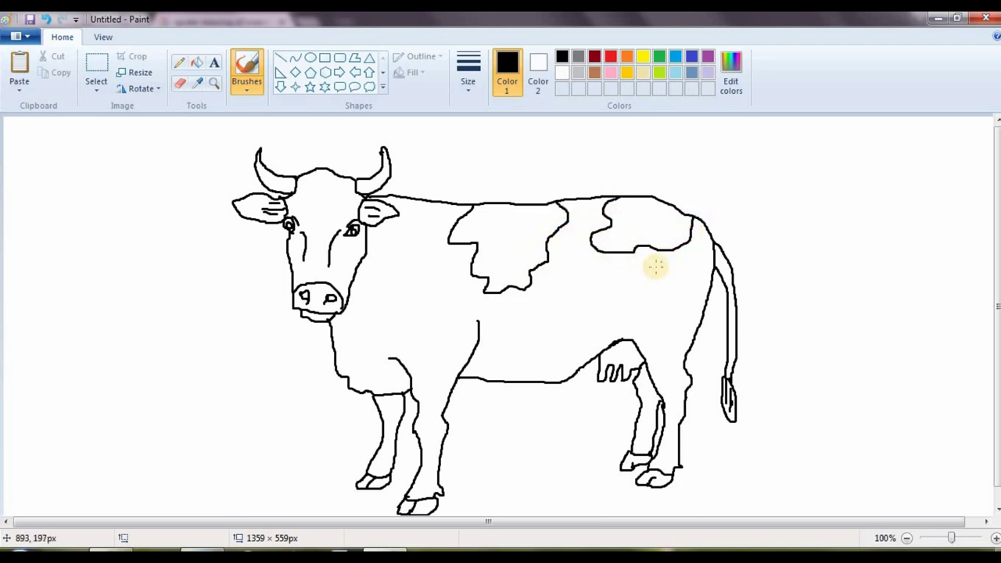
{"action": "mouse_move", "coordinate": [656, 267]}
{"action": "left_mouse_down"}
{"action": "mouse_move", "coordinate": [646, 329]}
{"action": "mouse_move", "coordinate": [679, 315]}
{"action": "mouse_move", "coordinate": [684, 281]}
{"action": "mouse_move", "coordinate": [662, 263]}
{"action": "left_mouse_up"}
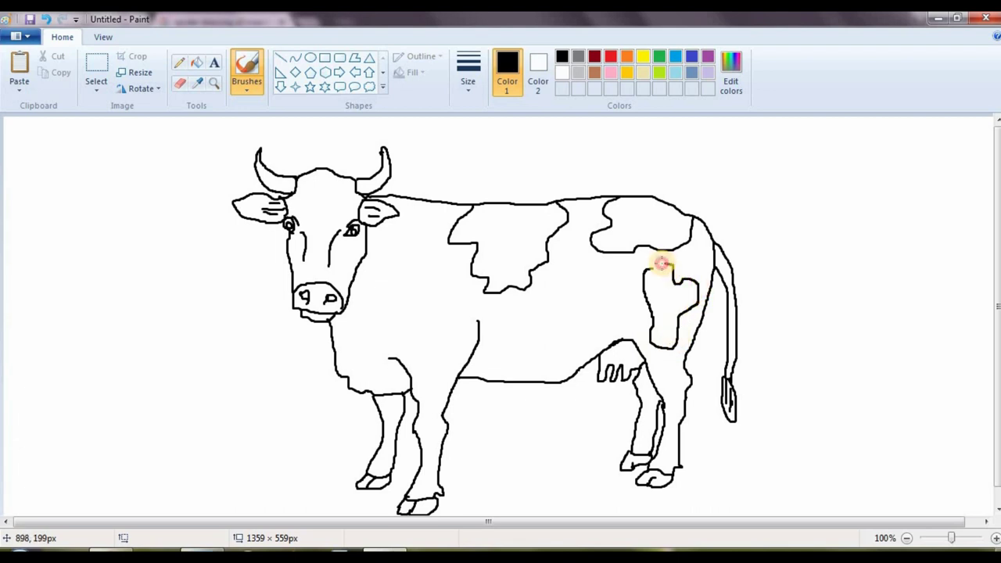
{"action": "left_click_drag", "start_coordinate": [561, 283], "coordinate": [545, 316]}
{"action": "mouse_move", "coordinate": [516, 359]}
{"action": "left_mouse_down"}
{"action": "mouse_move", "coordinate": [574, 345]}
{"action": "mouse_move", "coordinate": [607, 303]}
{"action": "mouse_move", "coordinate": [589, 284]}
{"action": "mouse_move", "coordinate": [552, 285]}
{"action": "left_mouse_up"}
{"action": "mouse_move", "coordinate": [401, 282]}
{"action": "left_mouse_down"}
{"action": "mouse_move", "coordinate": [396, 339]}
{"action": "mouse_move", "coordinate": [417, 353]}
{"action": "mouse_move", "coordinate": [457, 312]}
{"action": "mouse_move", "coordinate": [427, 257]}
{"action": "mouse_move", "coordinate": [395, 269]}
{"action": "left_mouse_up"}
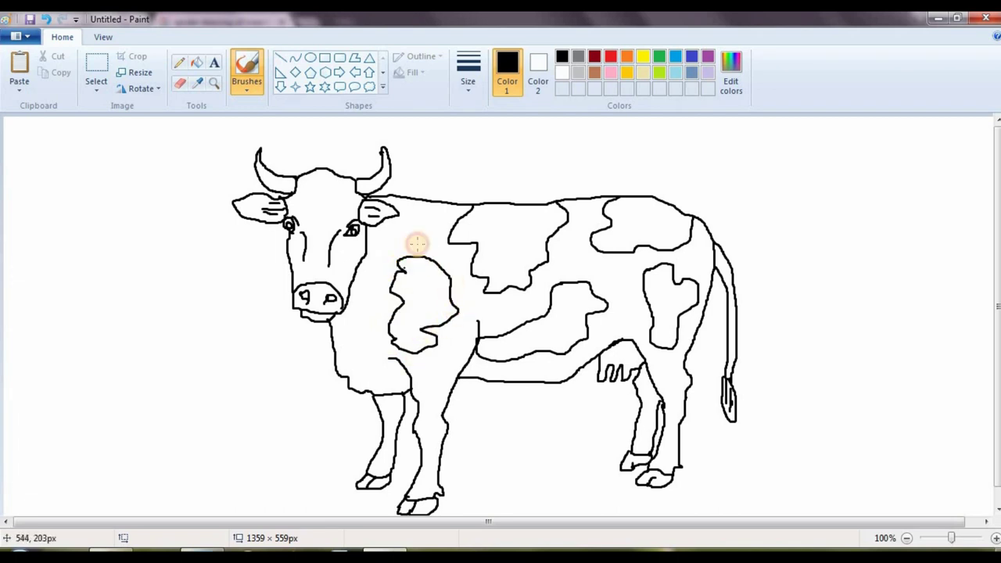
{"action": "mouse_move", "coordinate": [426, 211]}
{"action": "left_mouse_down"}
{"action": "mouse_move", "coordinate": [402, 231]}
{"action": "mouse_move", "coordinate": [405, 246]}
{"action": "mouse_move", "coordinate": [428, 217]}
{"action": "left_mouse_up"}
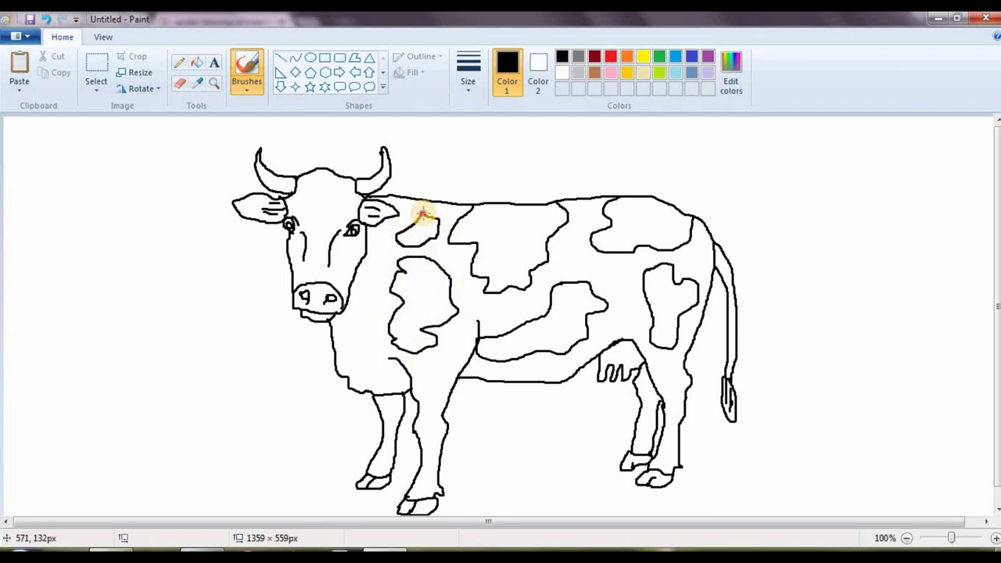